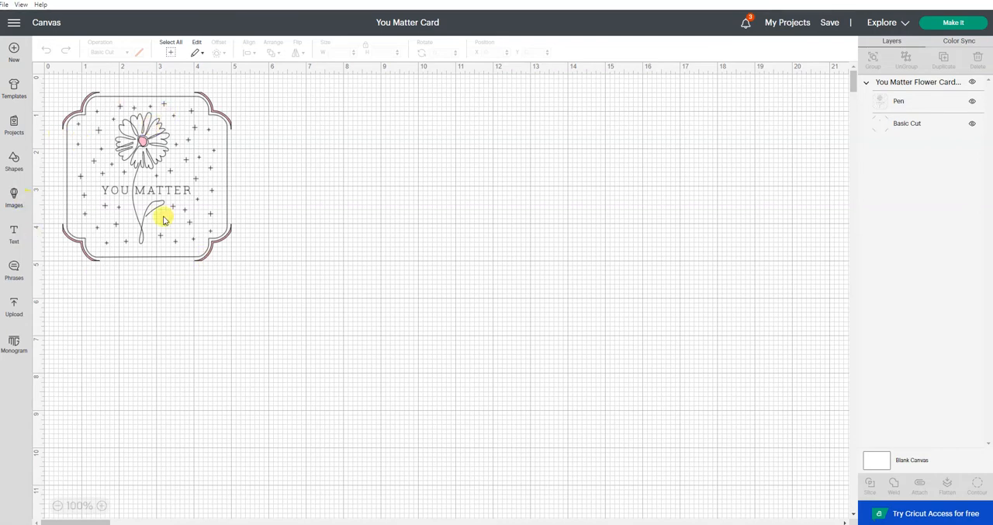
Search the ready-made projects for "matter" and open the You Matter Card project for customizing on the canvas
left_click(16, 128)
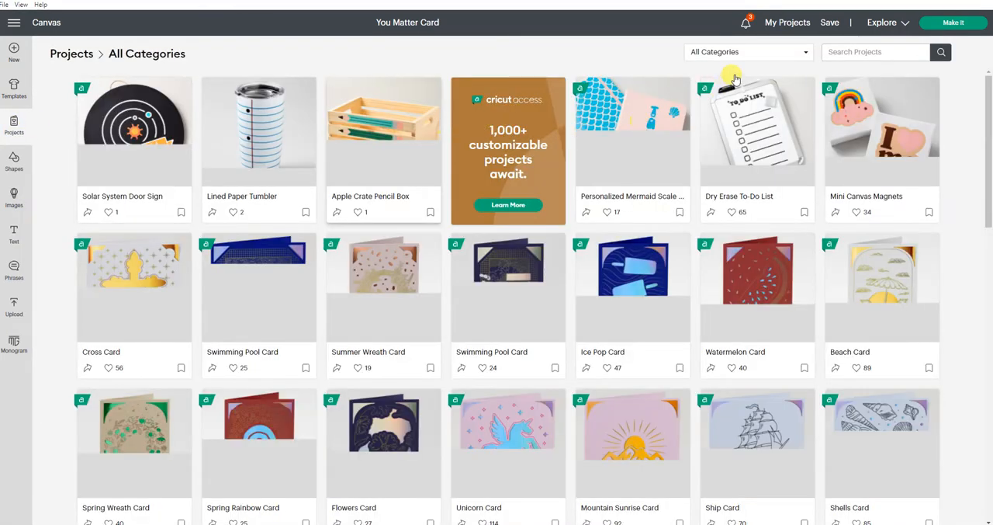
left_click(865, 51)
type("matter")
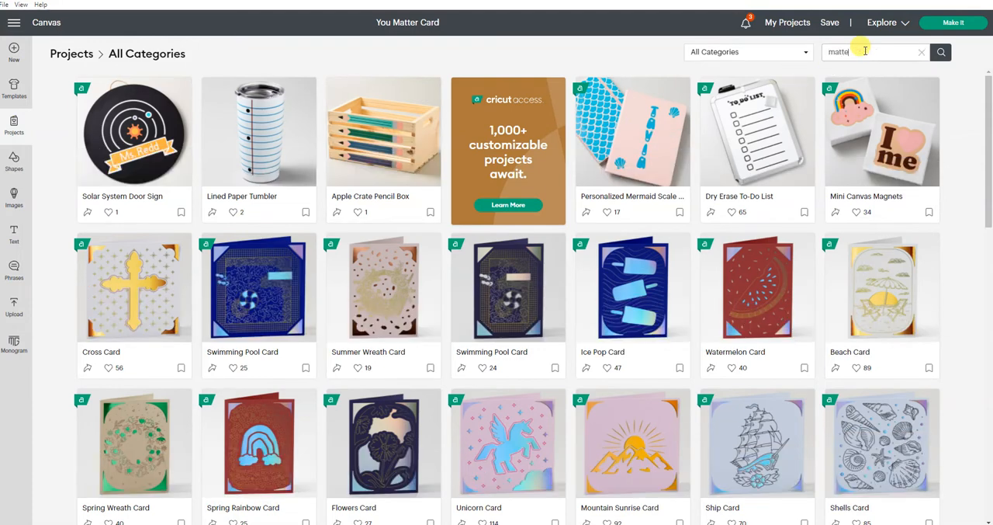
key("Return")
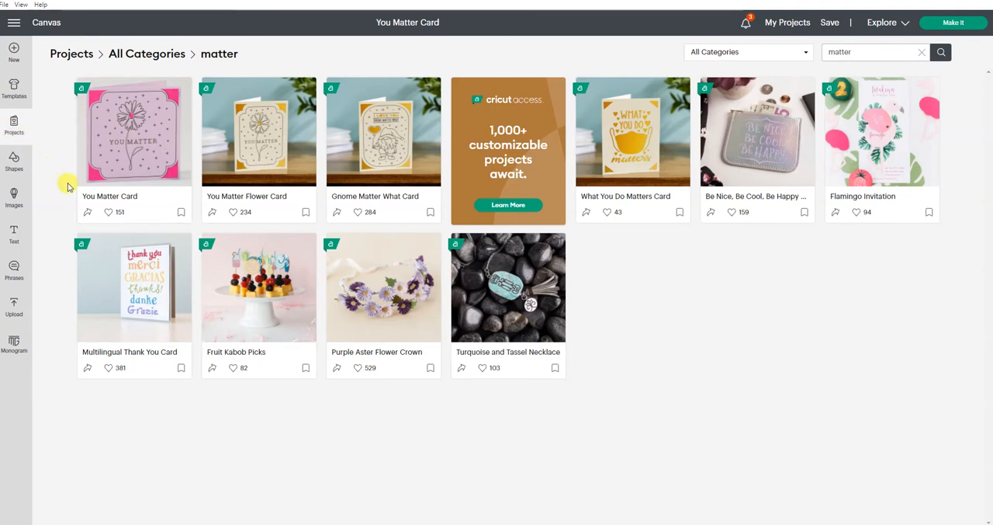
left_click(120, 147)
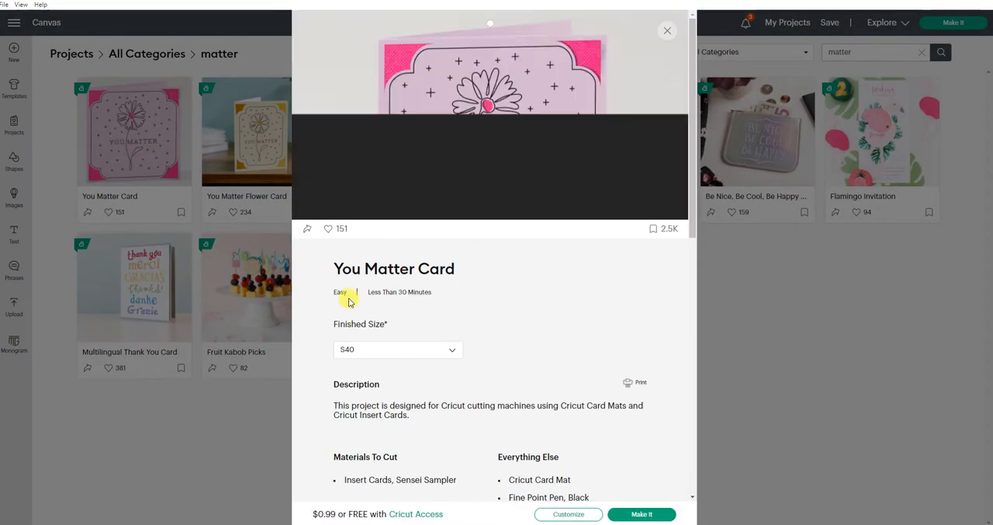
left_click(561, 515)
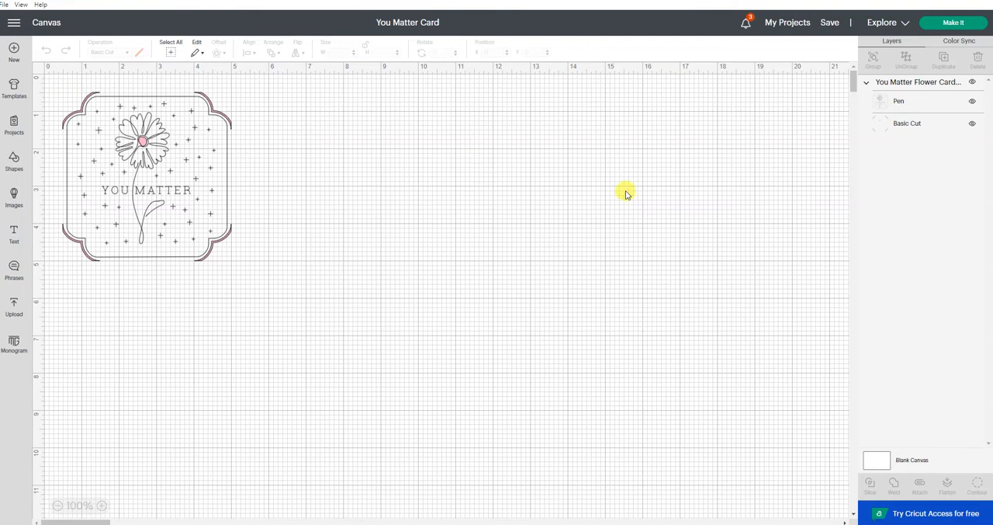
Save a copy of the project titled "You Matter Card - " followed by a first name, in the Cards collection
left_click(832, 24)
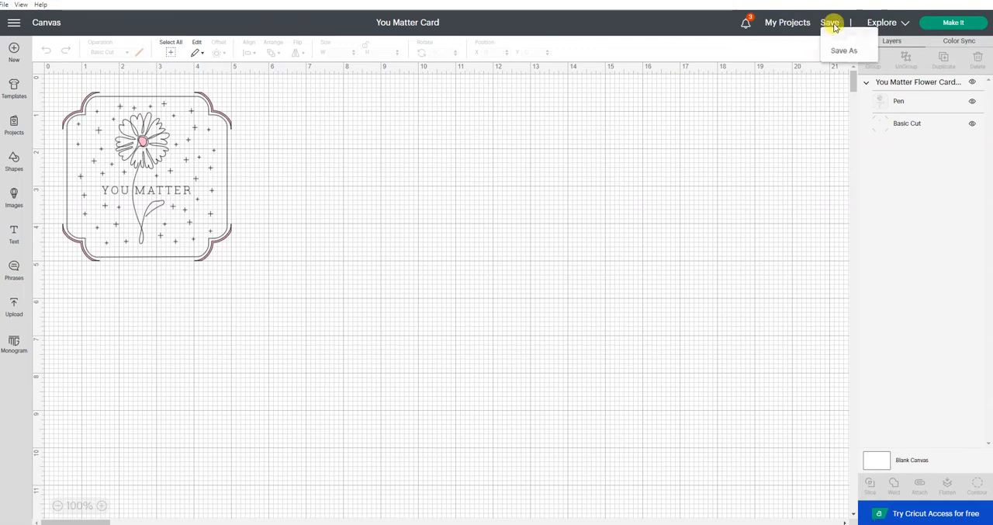
left_click(838, 51)
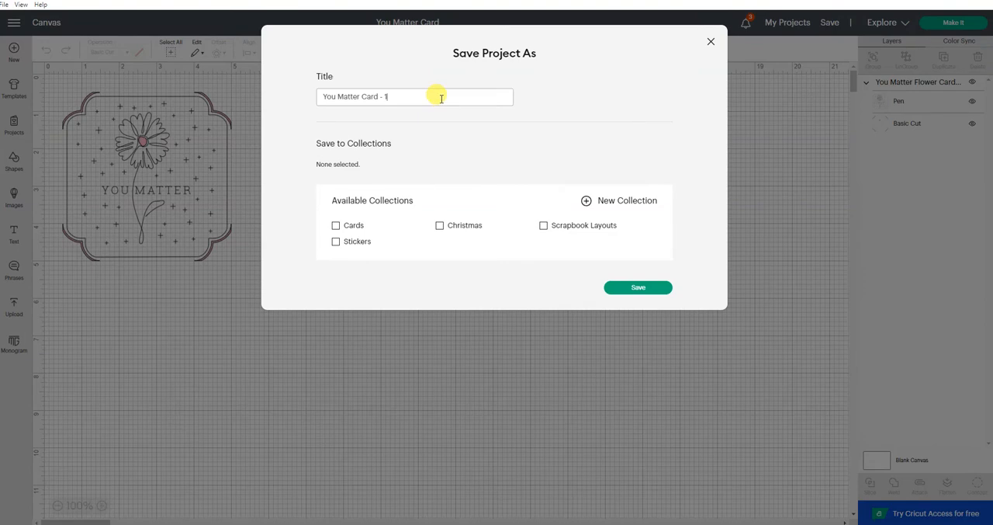
type("Shawn")
left_click(336, 226)
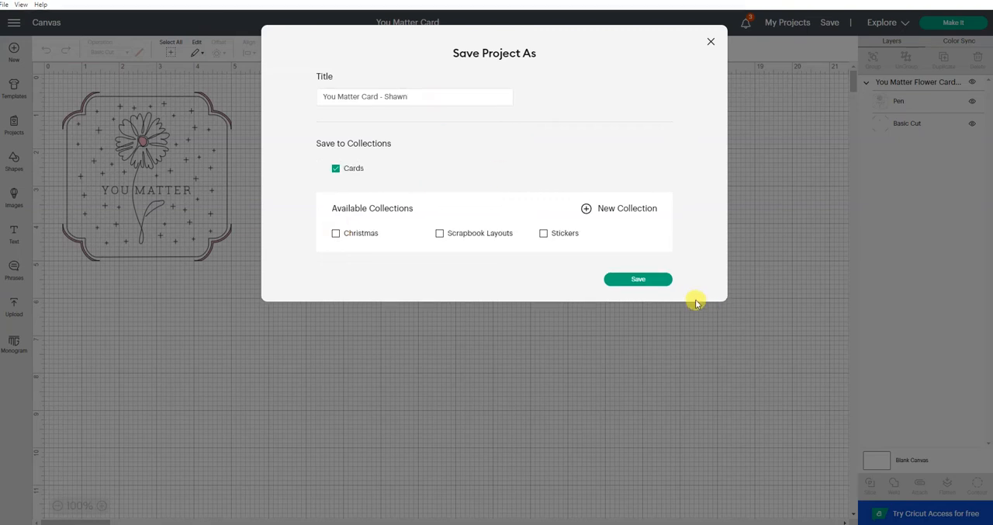
left_click(637, 279)
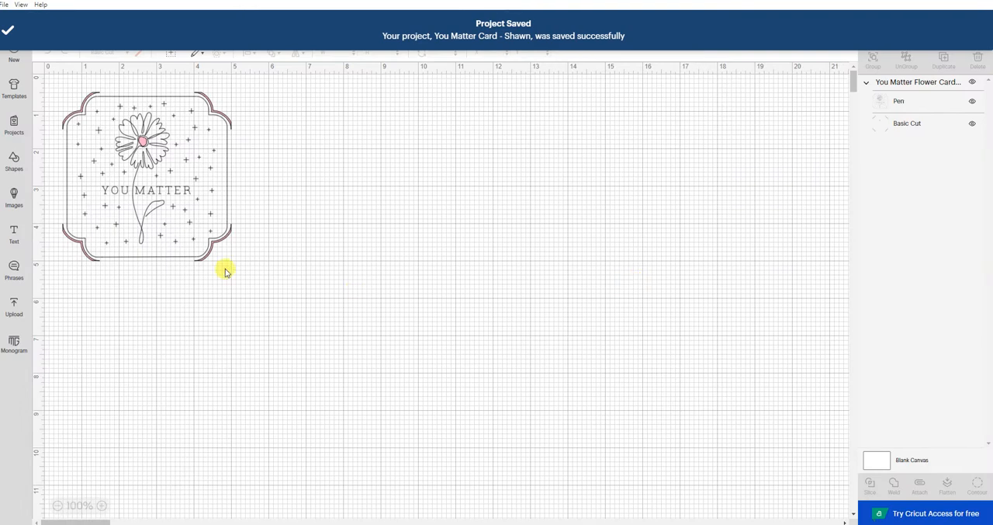
Start Contour on the card's Pen layer and hide the V-shaped stroke of the M in MATTER
left_click(168, 192)
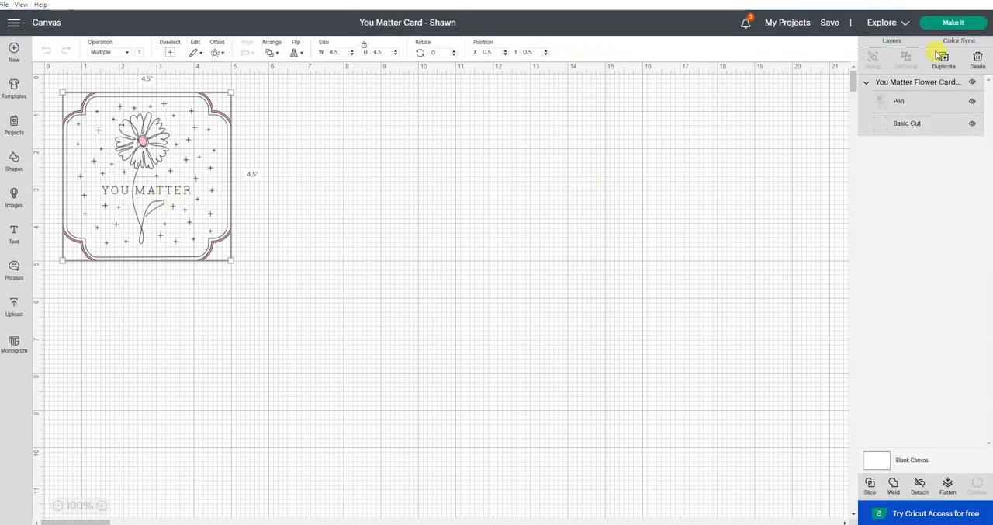
left_click(905, 101)
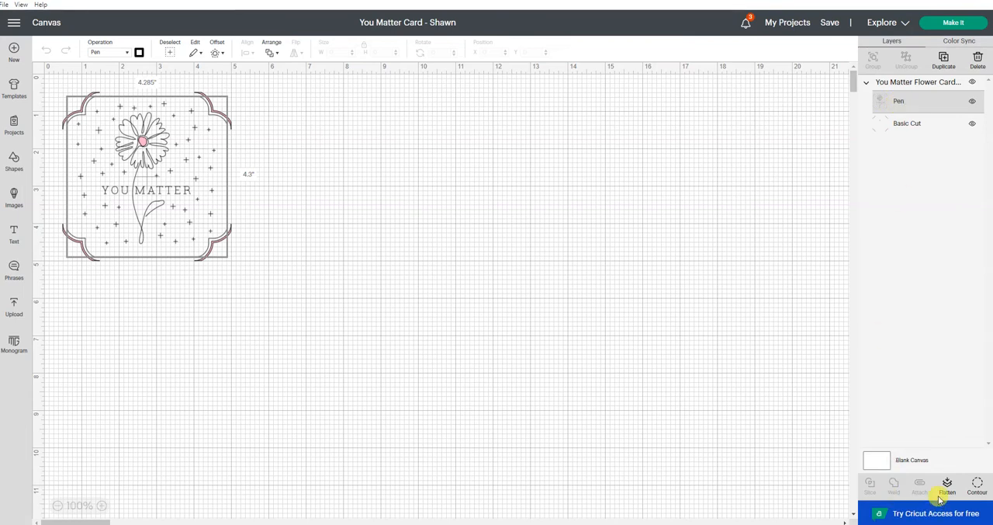
left_click(978, 488)
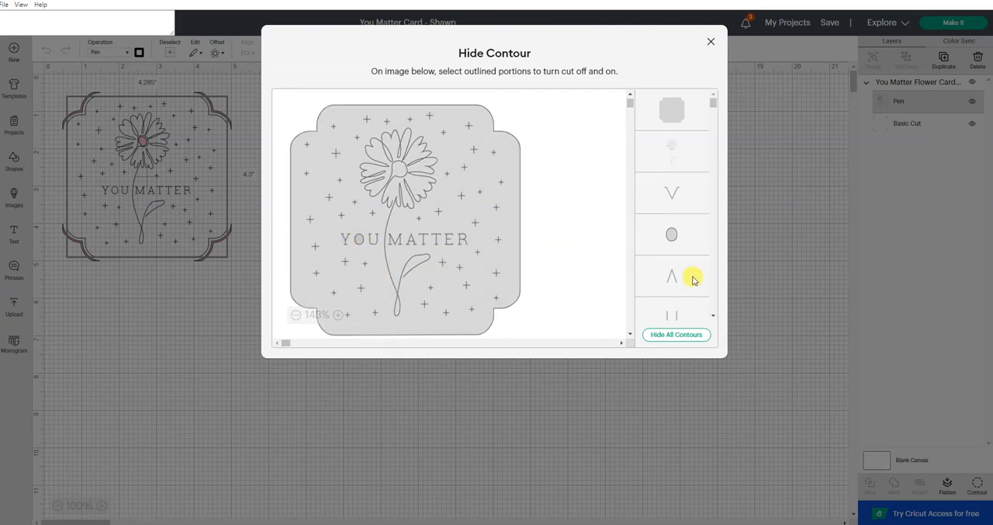
left_click(679, 200)
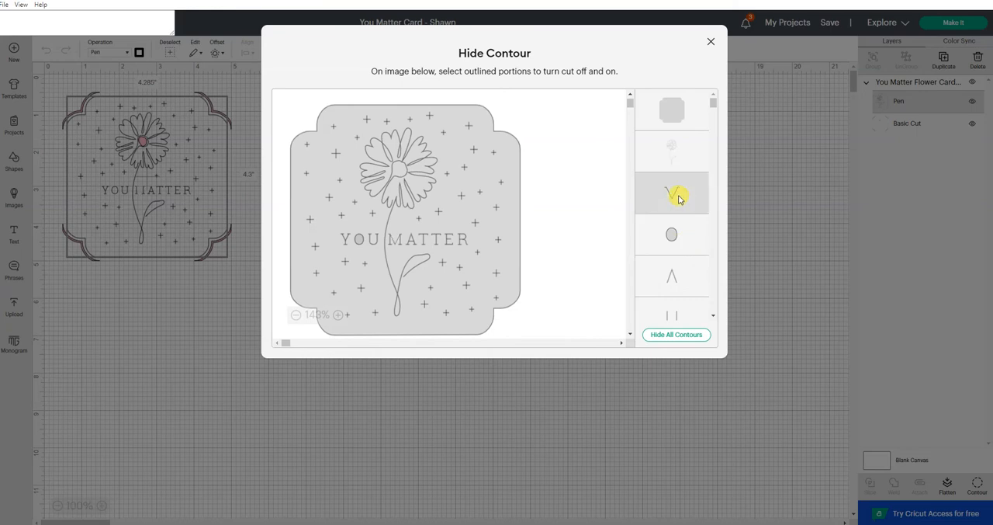
left_click(679, 199)
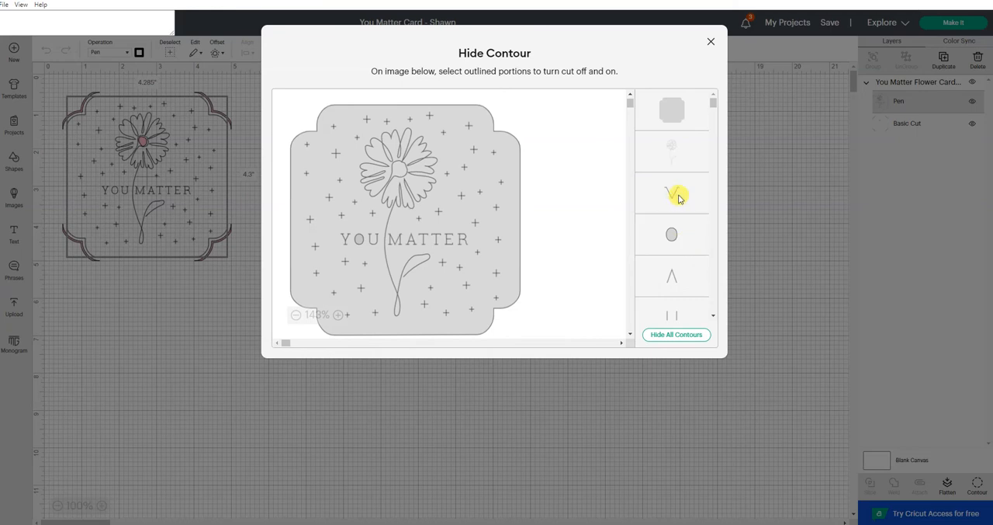
left_click(679, 199)
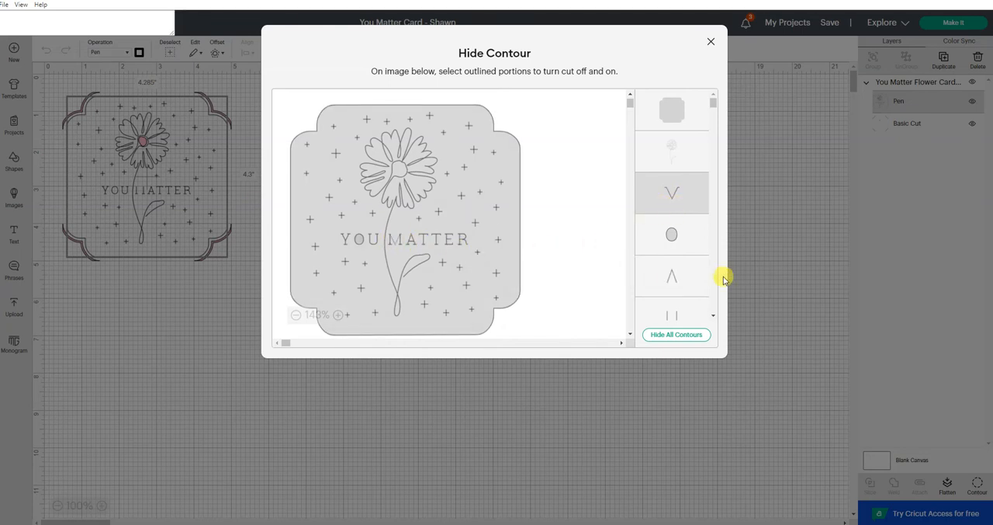
Hide the contours of the A's peak, the U's curve, the Y's V shape, and the R's bowl and leg
left_click(691, 276)
scroll(690, 264, "down", 3)
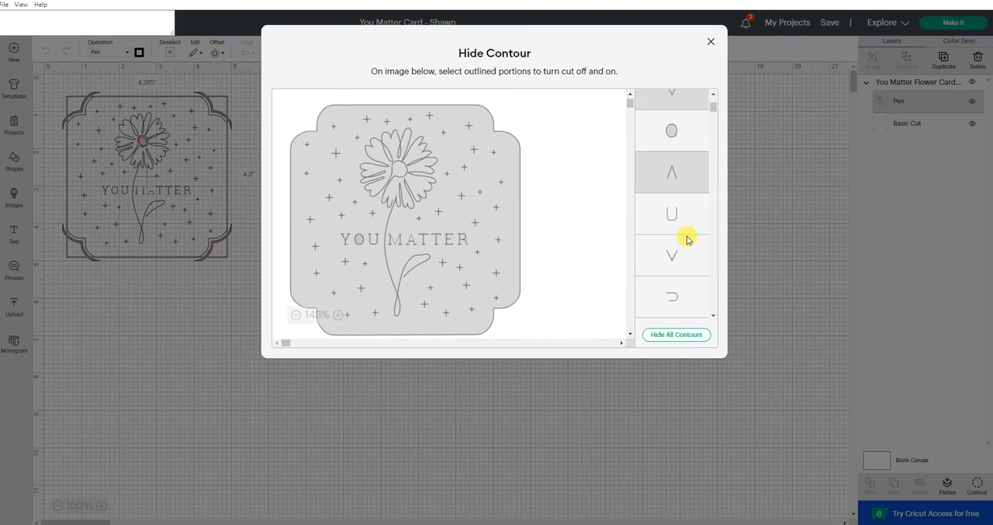
left_click(688, 220)
left_click(683, 247)
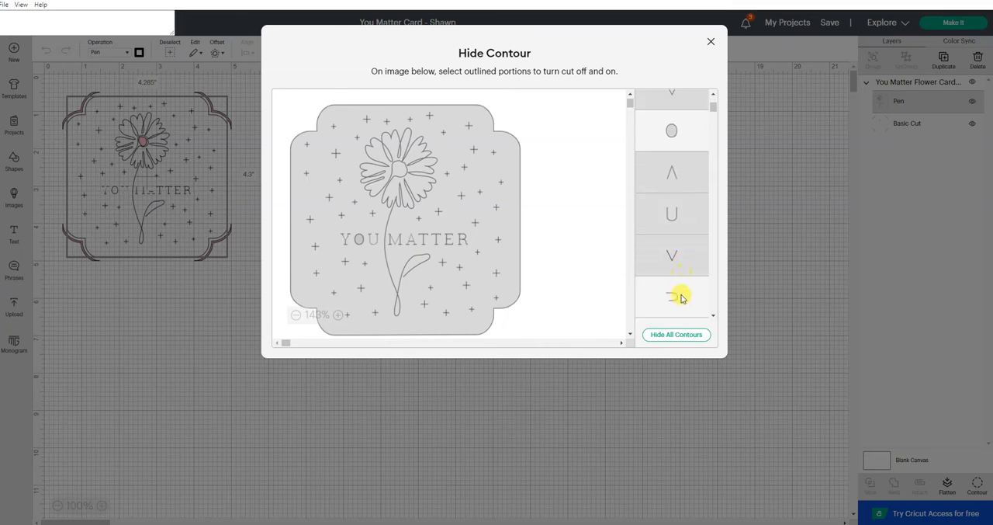
left_click(680, 297)
scroll(680, 298, "down", 3)
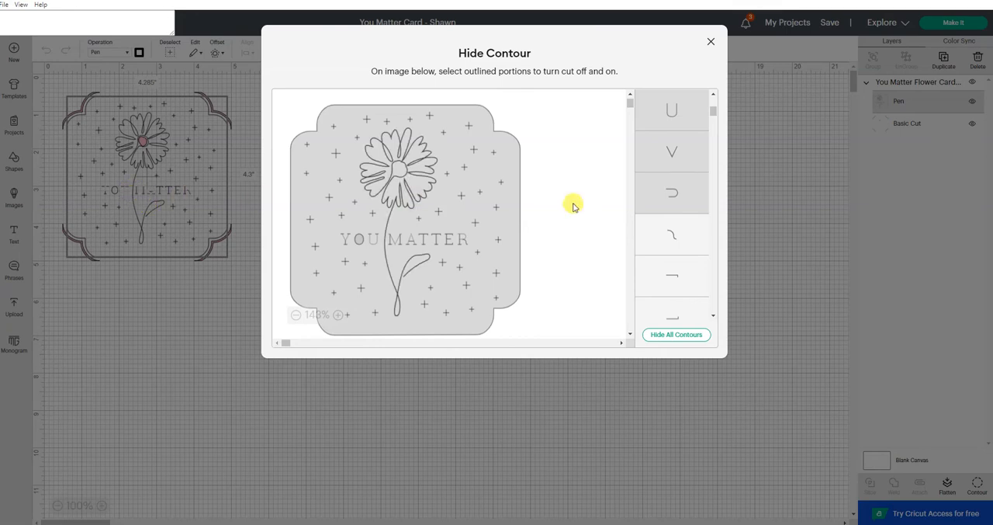
left_click(678, 243)
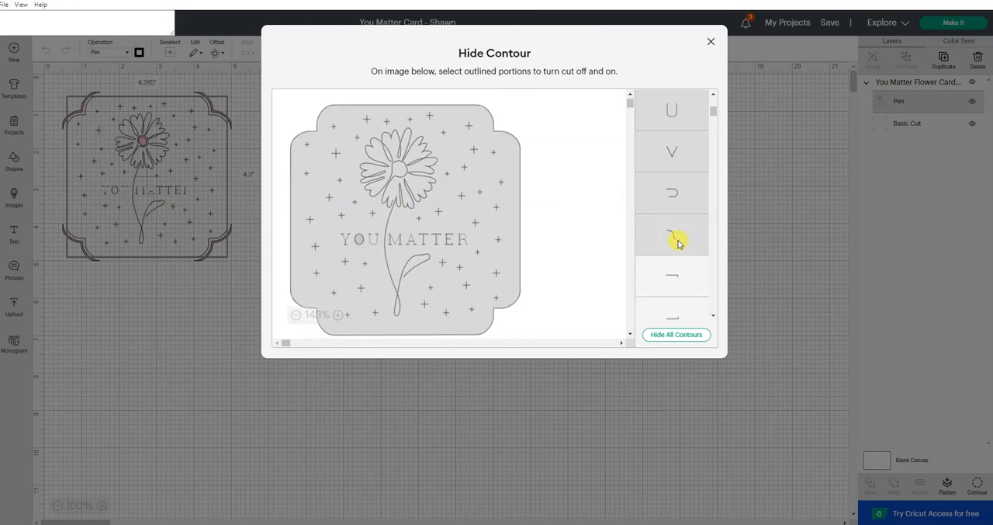
Hide the four bracket-shaped contours forming the end strokes of the E and the T crossbars in MATTER
left_click(667, 277)
scroll(667, 276, "down", 1)
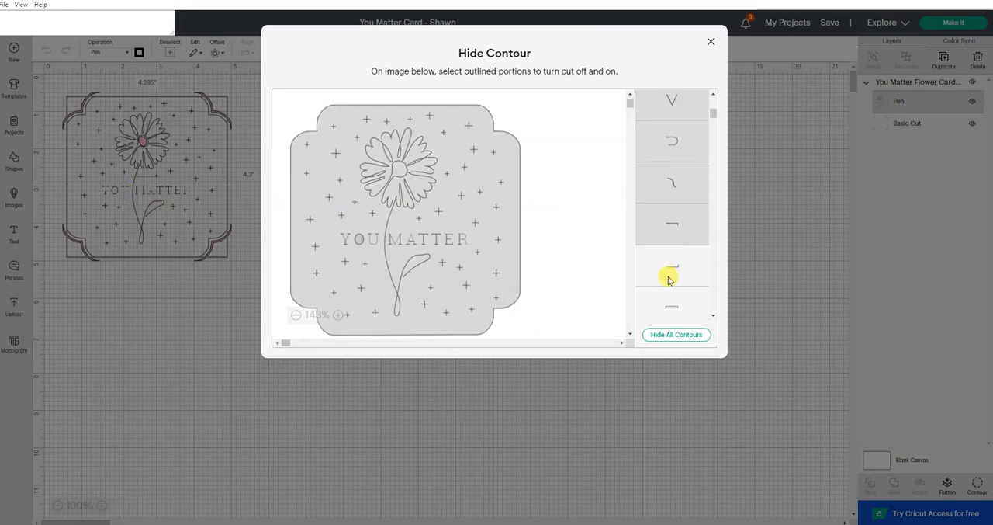
left_click(671, 267)
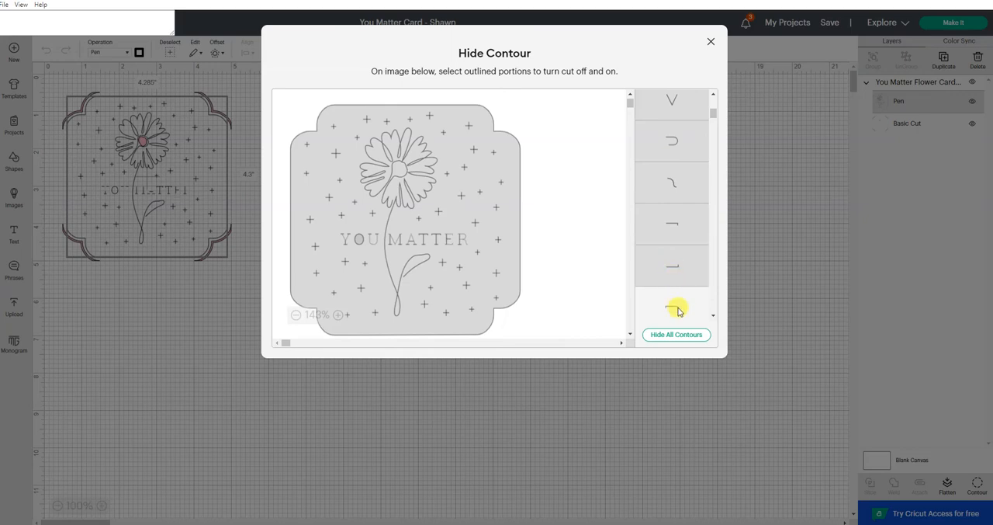
left_click(685, 302)
scroll(685, 299, "down", 2)
left_click(680, 242)
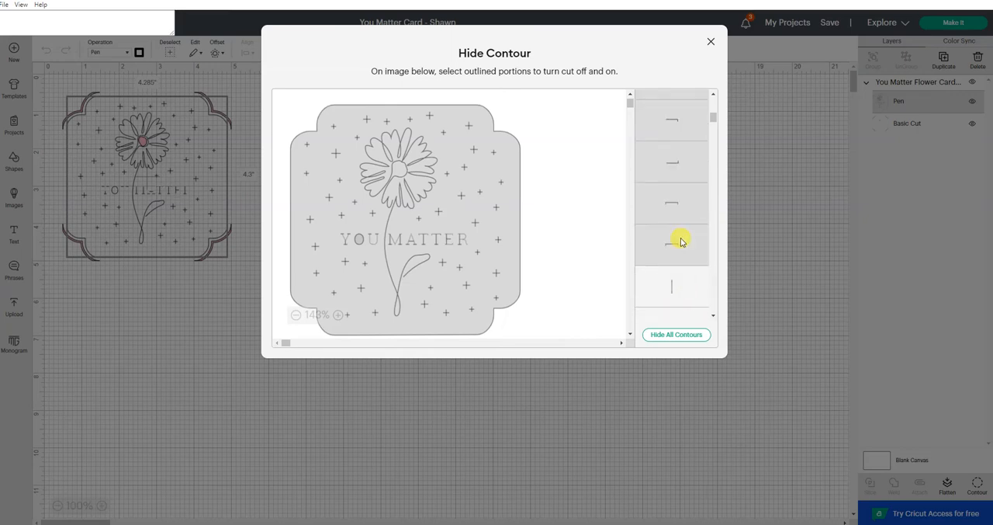
Hide the next two long vertical stems and four short horizontal strokes of the MATTER lettering
left_click(676, 285)
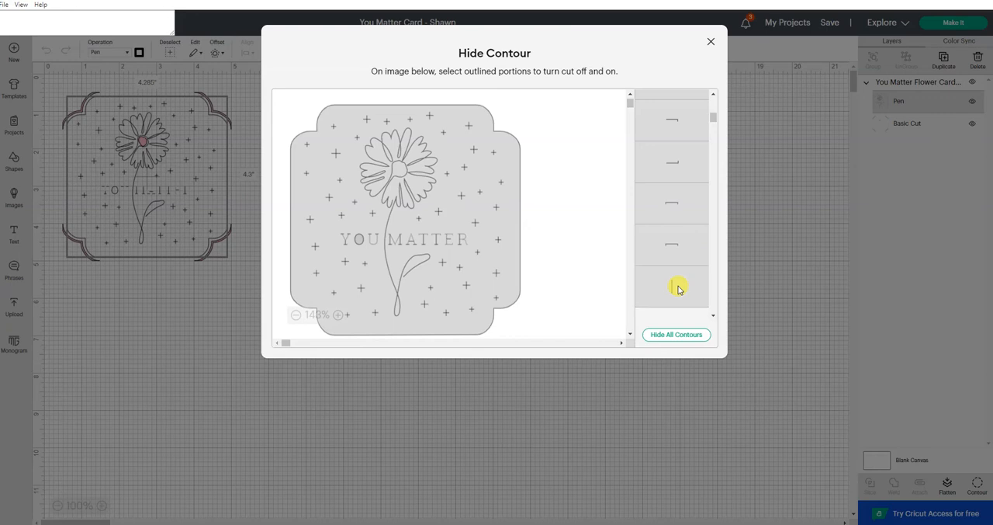
scroll(677, 288, "down", 2)
left_click(680, 234)
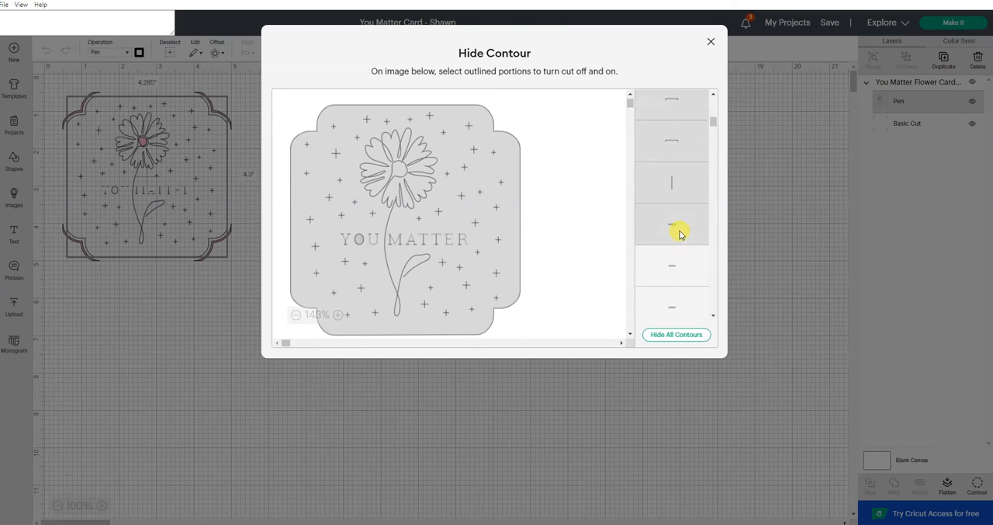
left_click(684, 265)
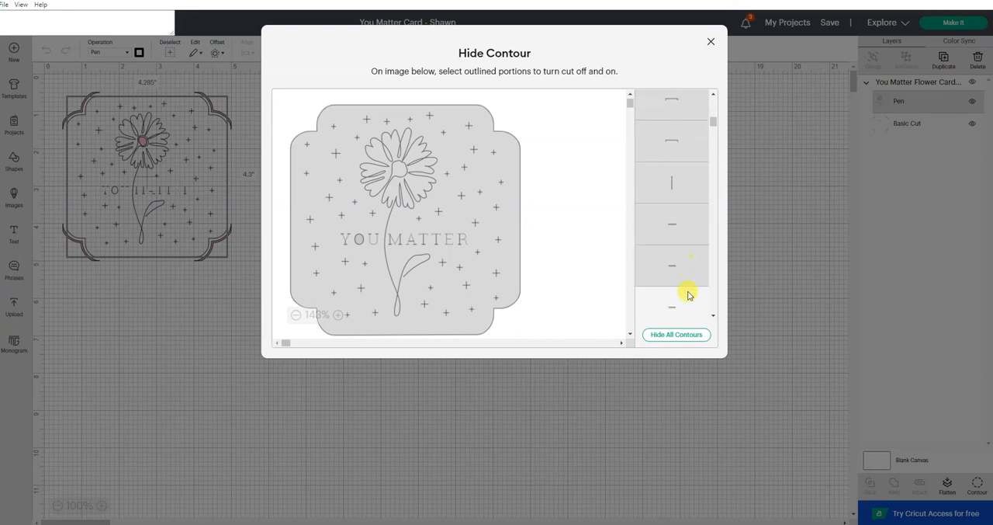
scroll(686, 301, "down", 2)
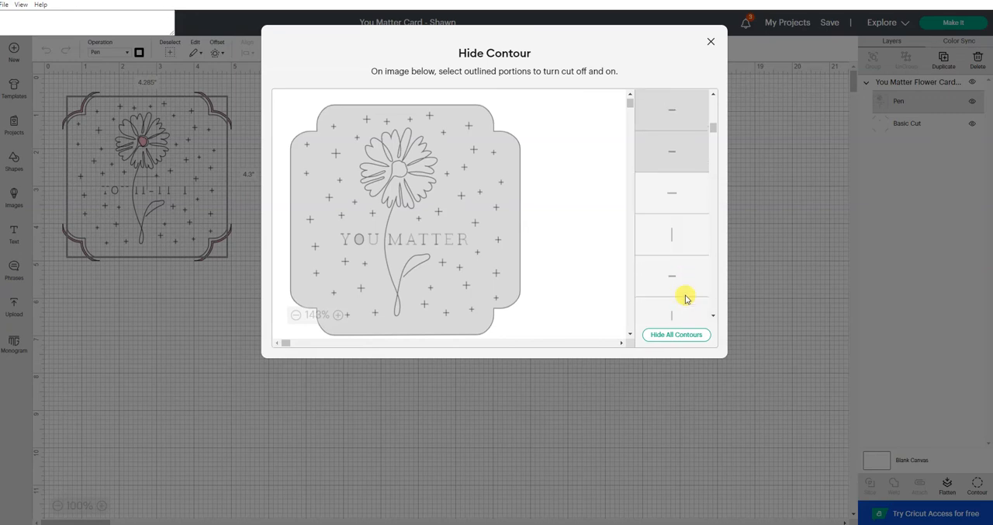
left_click(677, 201)
left_click(672, 232)
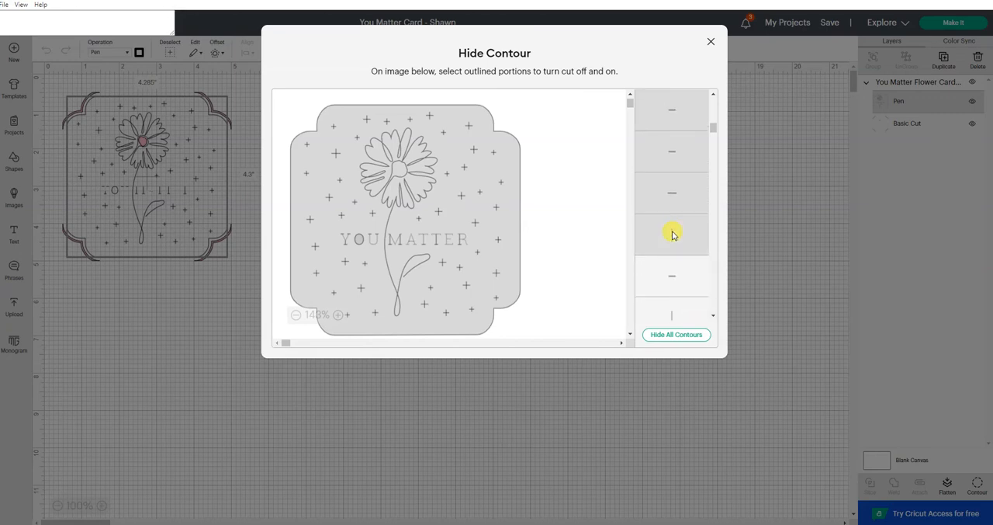
left_click(672, 280)
Hide the stem and base serif of the second T in MATTER, and the M's left stem with its serif
scroll(676, 256, "down", 2)
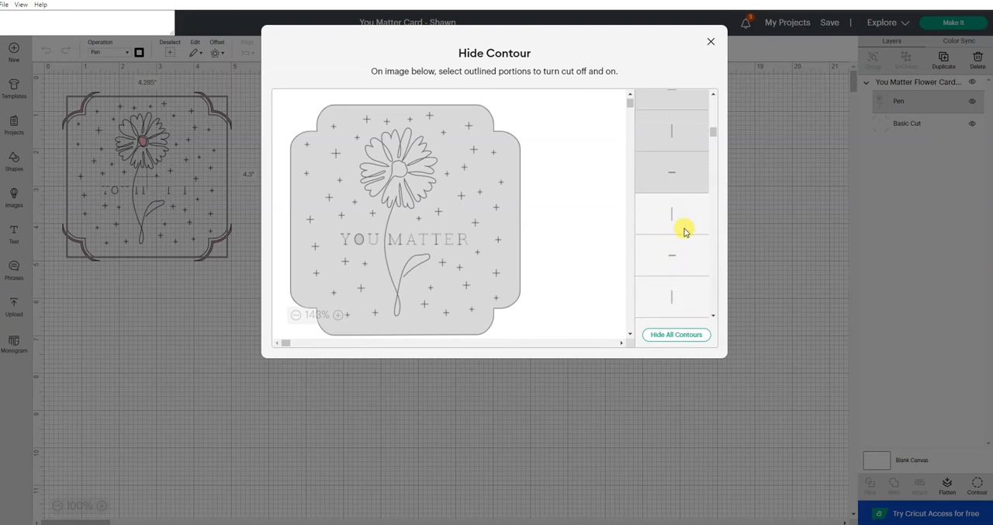
left_click(685, 231)
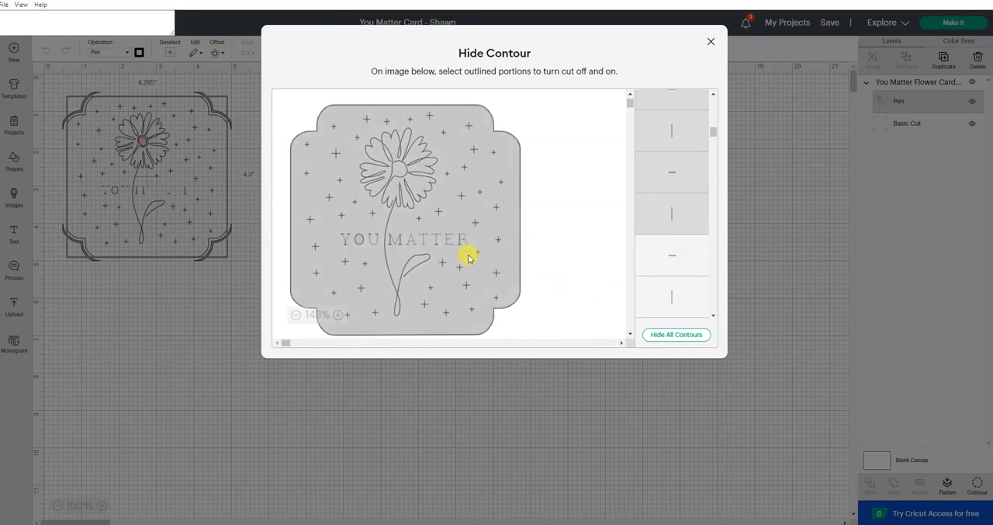
left_click(674, 256)
scroll(674, 258, "down", 1)
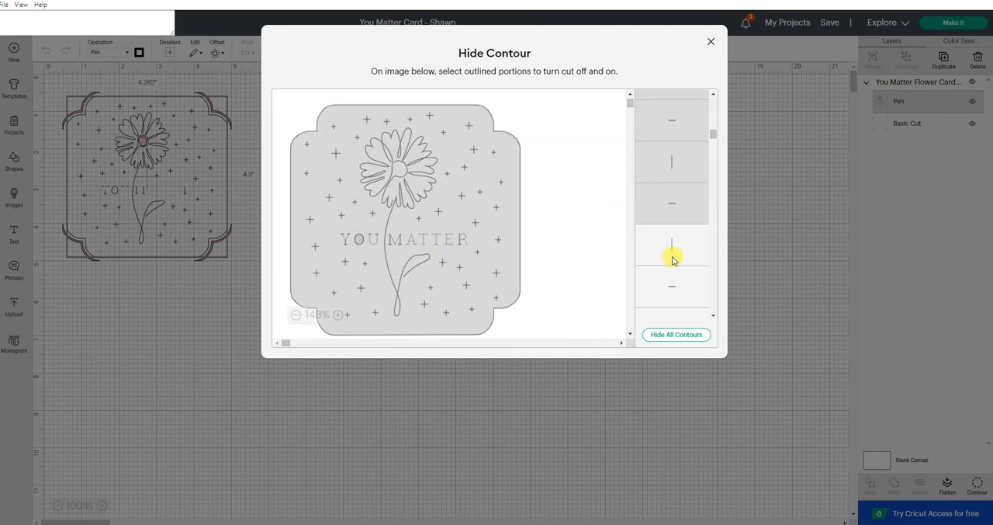
left_click(674, 257)
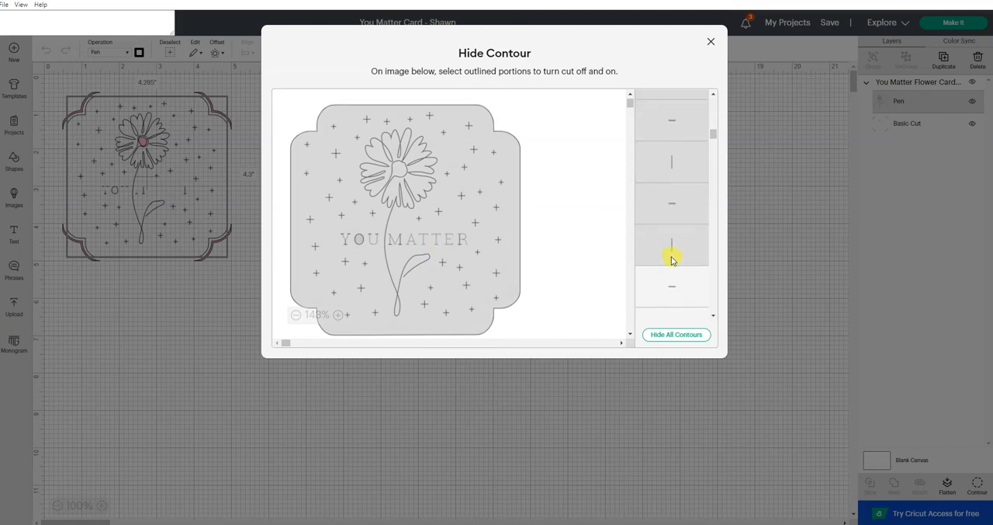
left_click(670, 288)
Hide the M's remaining stem and its serif, plus the two top serifs of the U in YOU
scroll(670, 288, "down", 2)
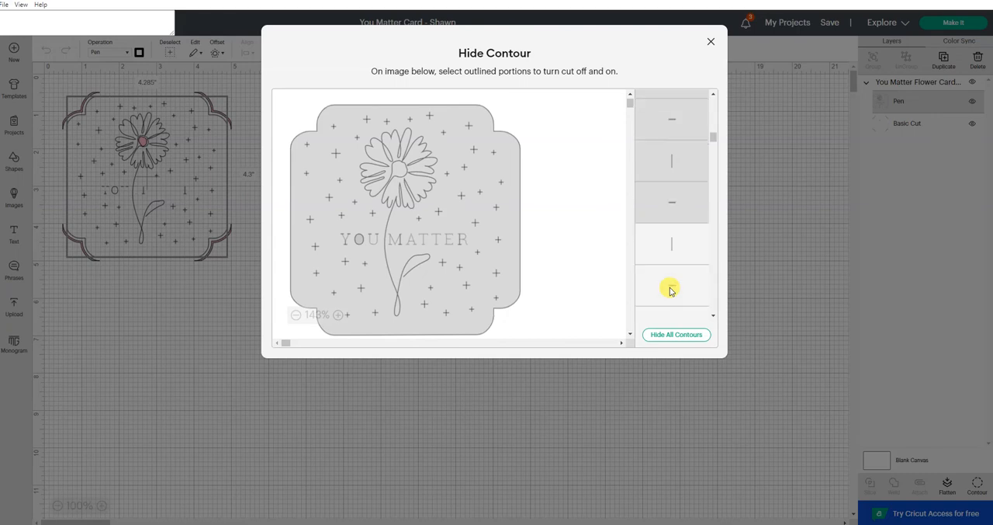
left_click(675, 239)
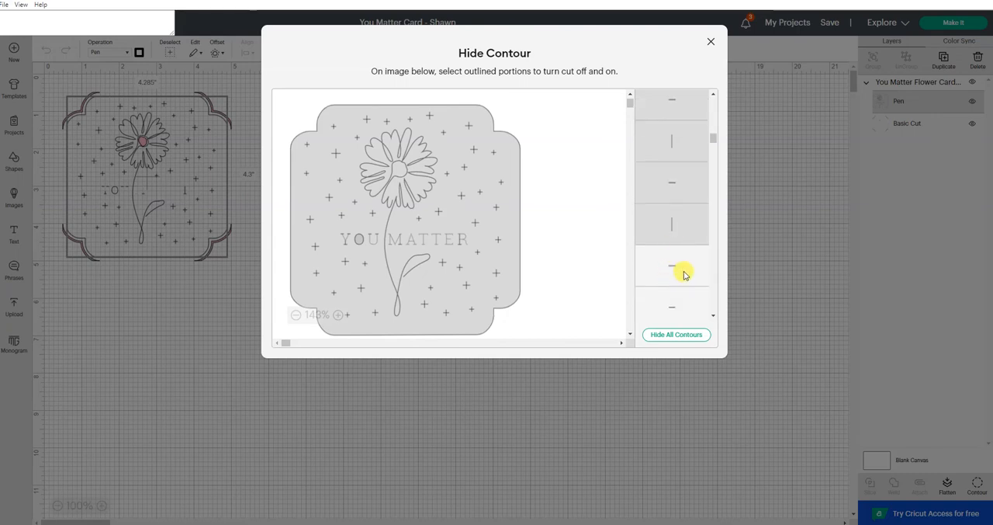
left_click(684, 272)
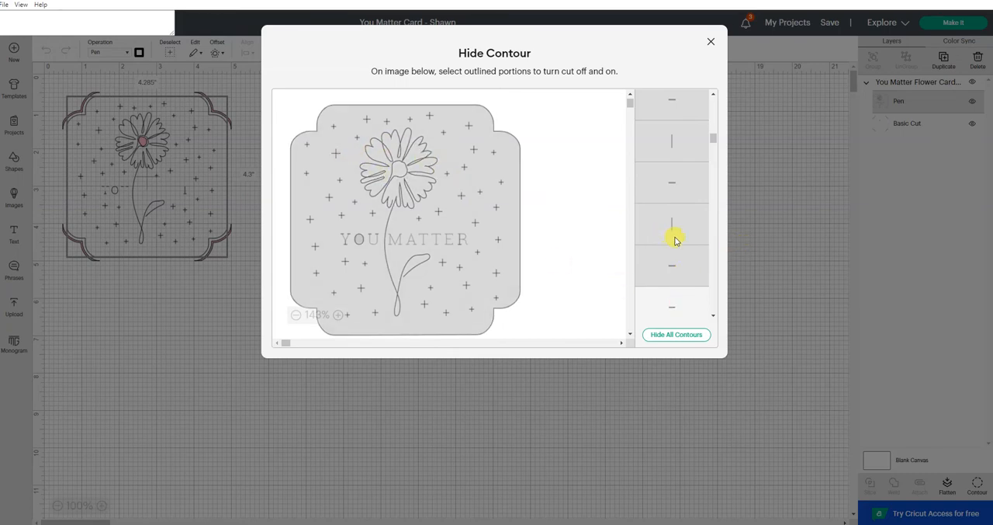
scroll(675, 239, "down", 1)
left_click(676, 205)
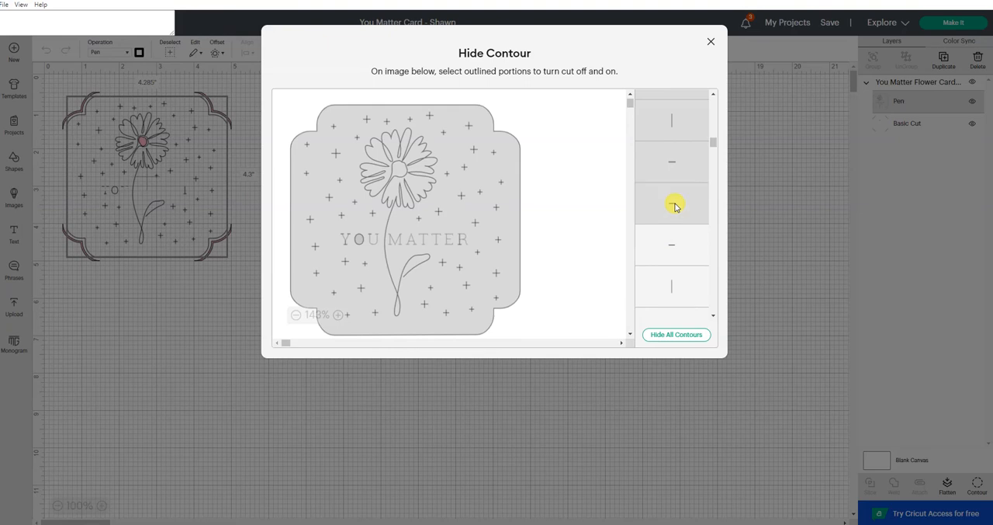
left_click(669, 241)
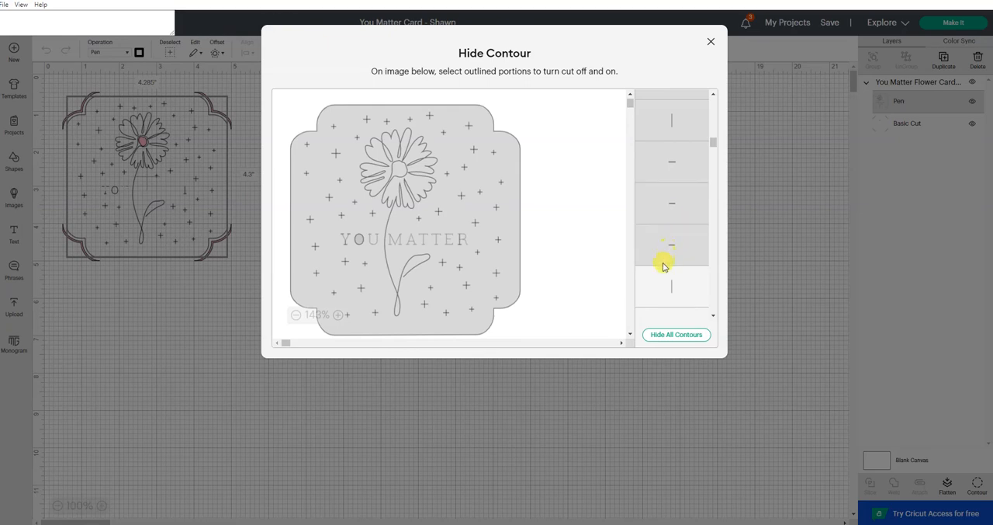
Hide the R's stem and base serif, plus the two top serifs of the Y in YOU
left_click(669, 287)
scroll(669, 287, "down", 3)
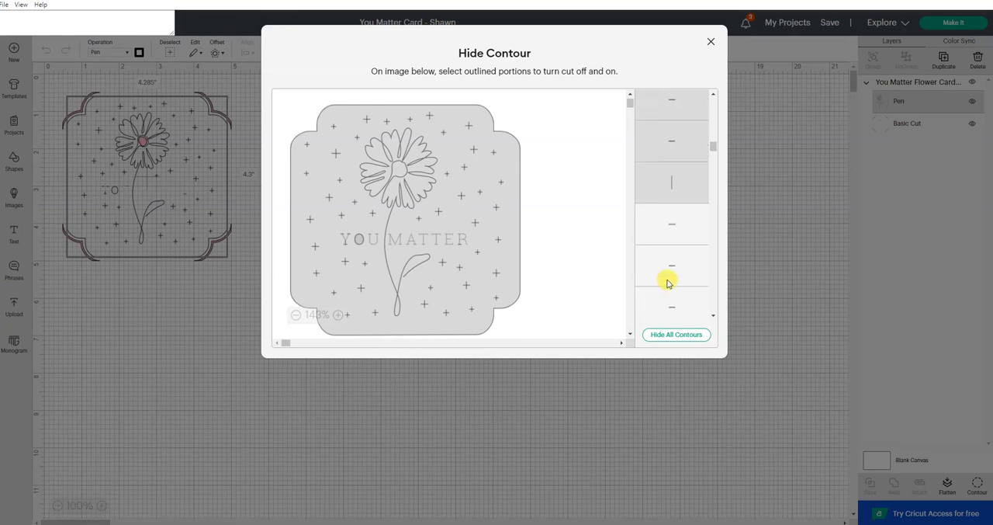
left_click(674, 227)
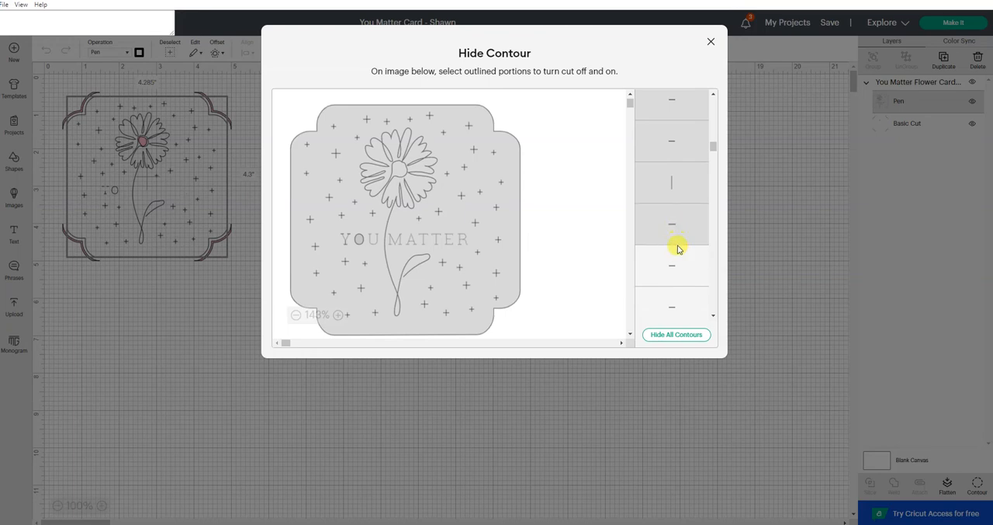
left_click(677, 272)
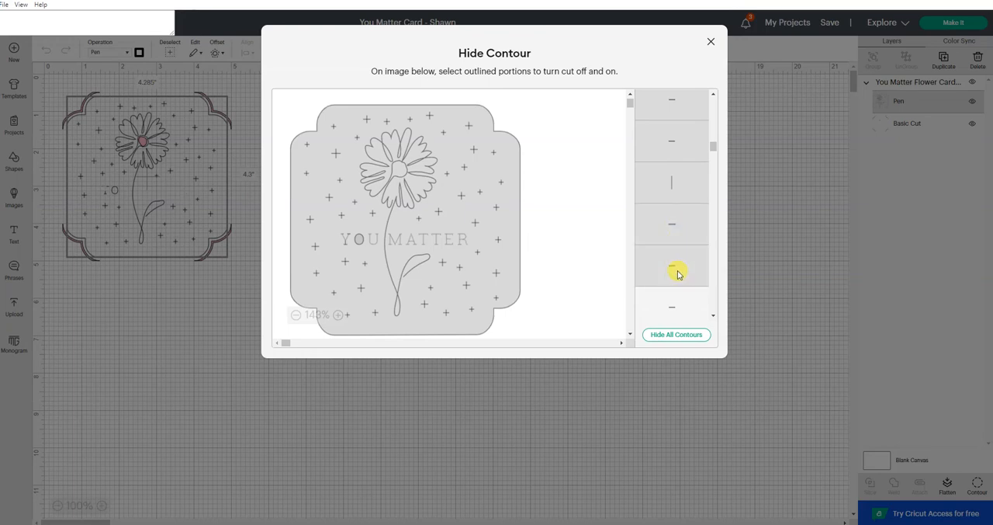
scroll(679, 268, "down", 2)
left_click(680, 262)
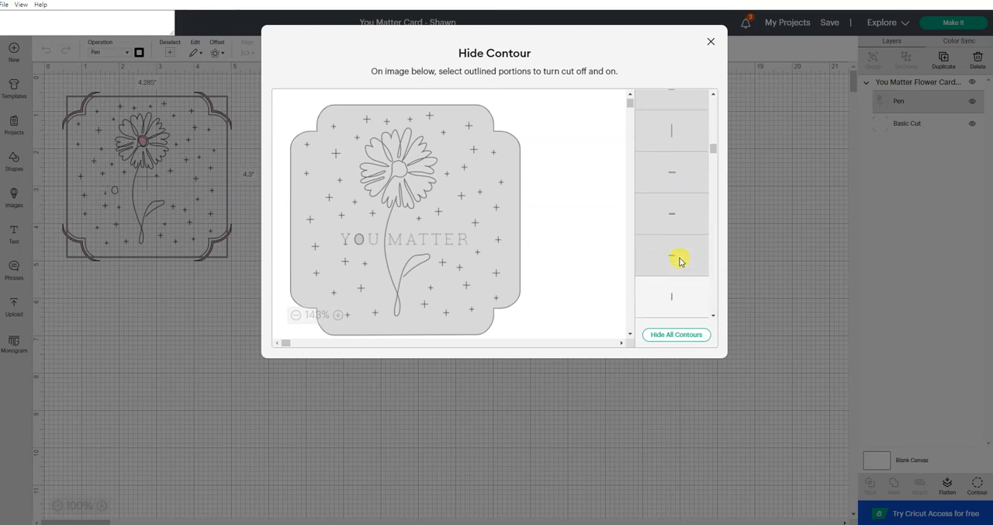
Toggle the Y's short vertical stem off and on to locate it in the artwork
left_click(687, 304)
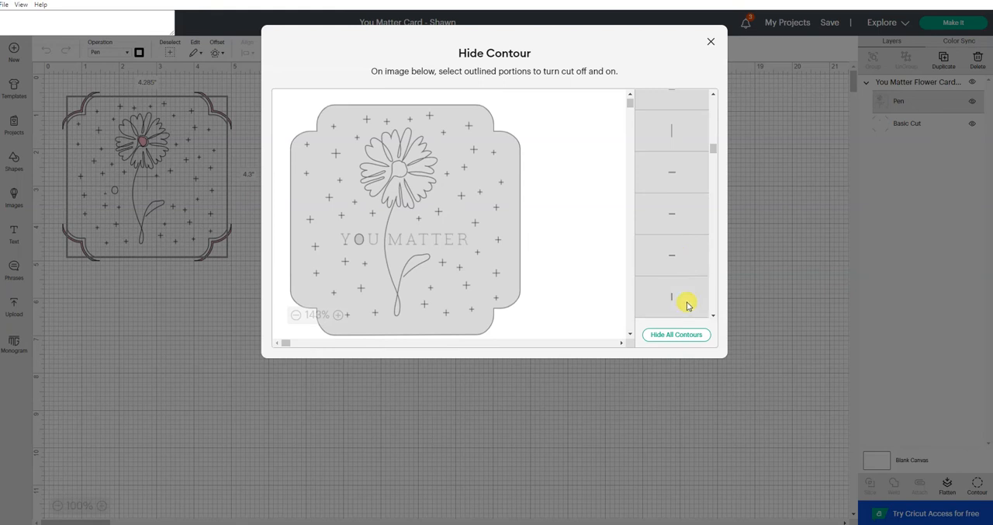
left_click(687, 303)
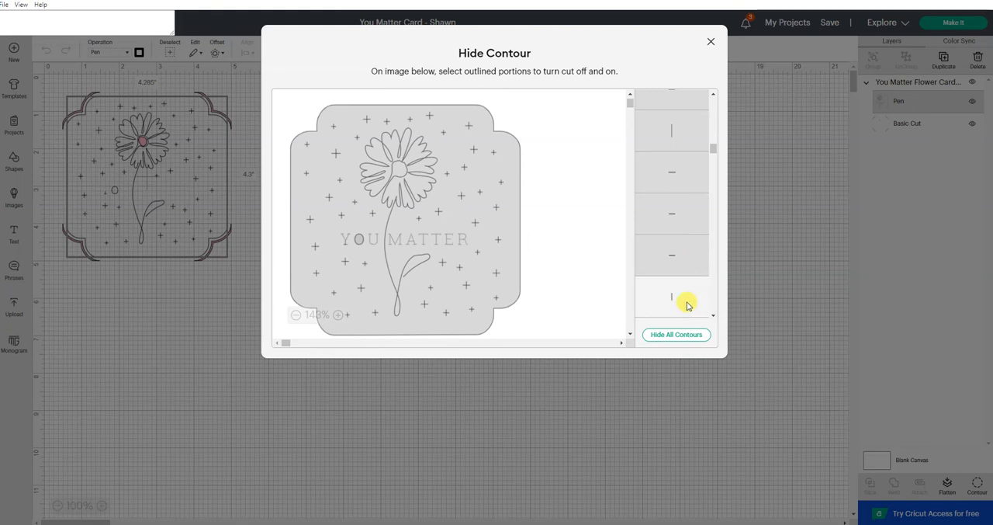
left_click(687, 304)
left_click(687, 303)
left_click(687, 303)
left_click(687, 303)
Hide the Y's base serif and the O's outline, and close the contour editor
scroll(691, 295, "down", 2)
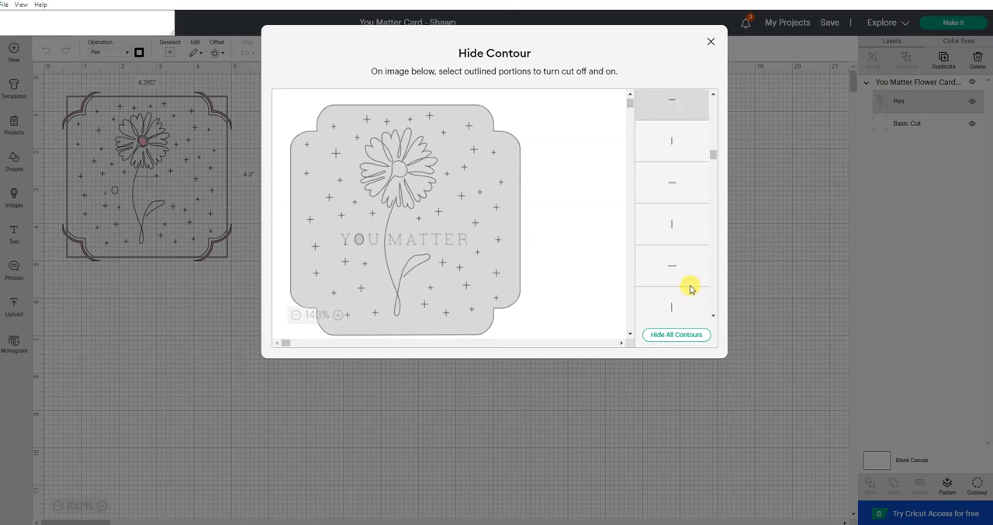
left_click(344, 244)
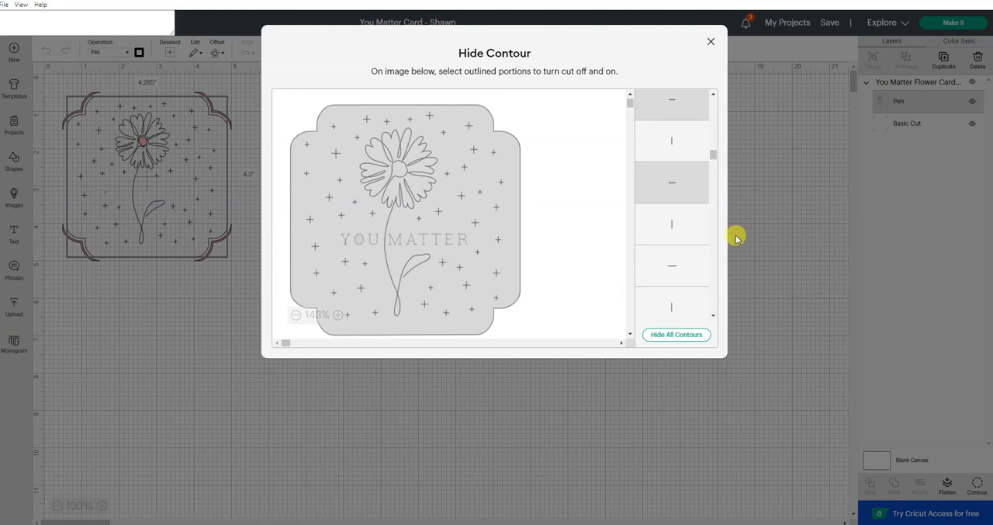
left_click(712, 43)
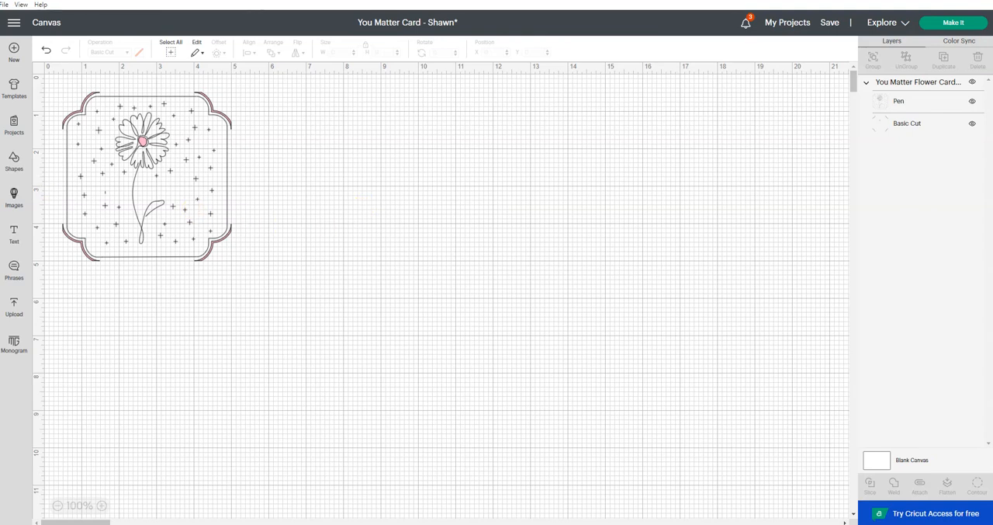
Add a text object to the canvas containing the card recipient's first name
left_click(12, 235)
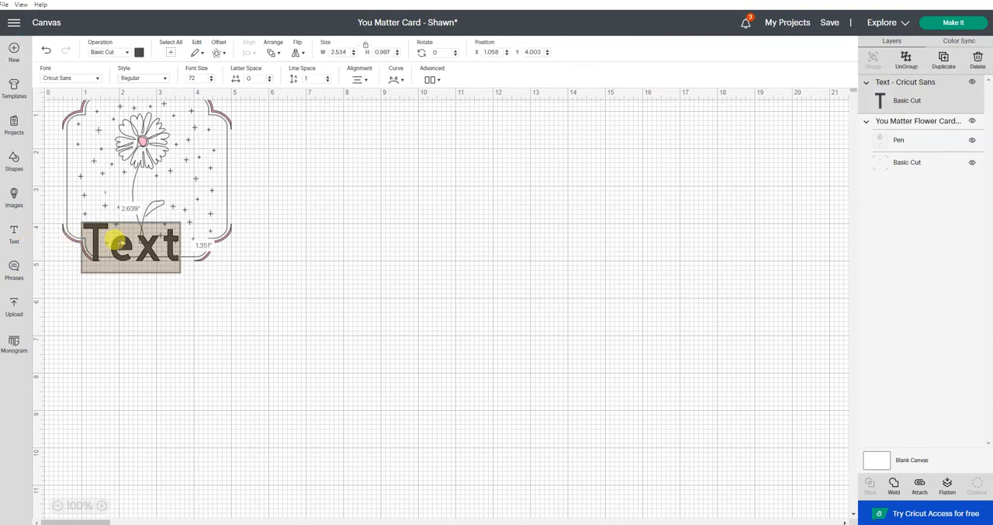
key("BackSpace")
type("Shawn")
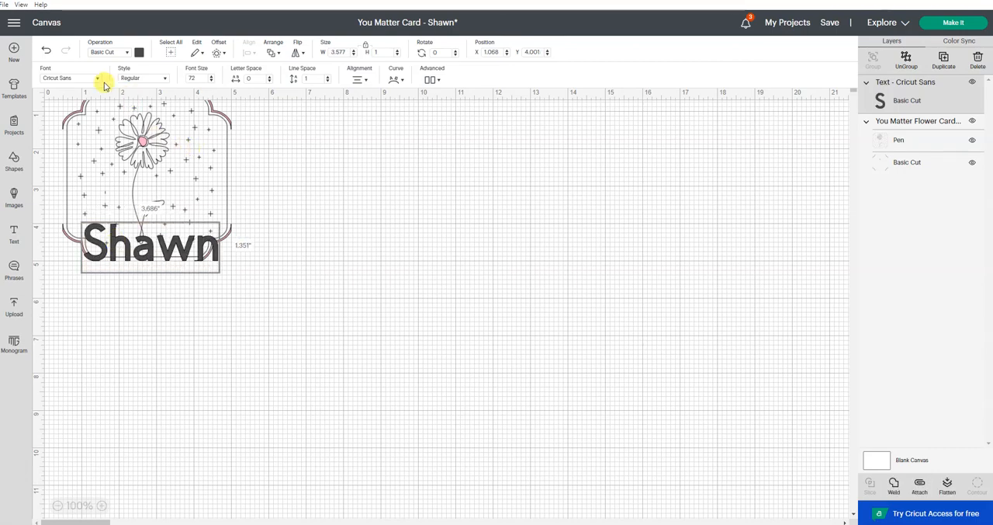
Filter the fonts to Writing and apply BFC Artisan Bread to the name text
left_click(65, 78)
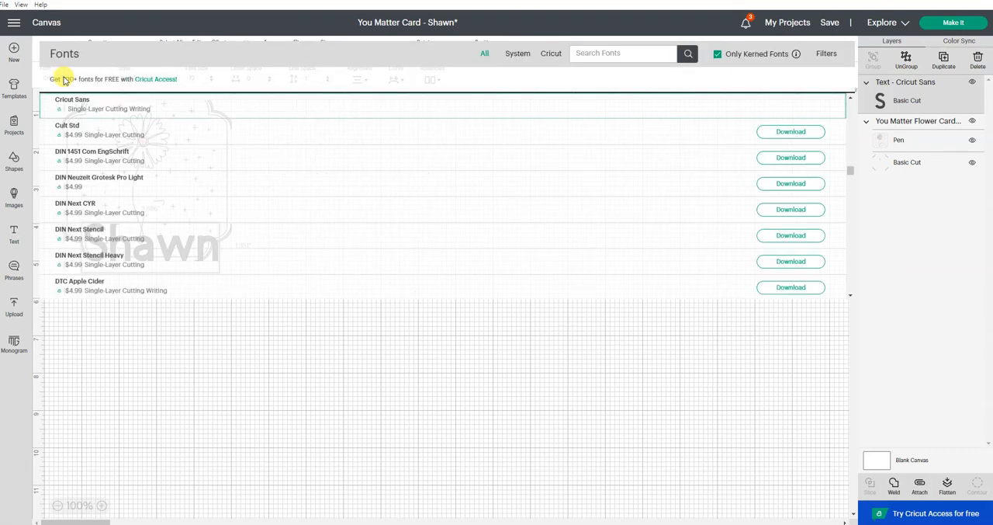
left_click(823, 55)
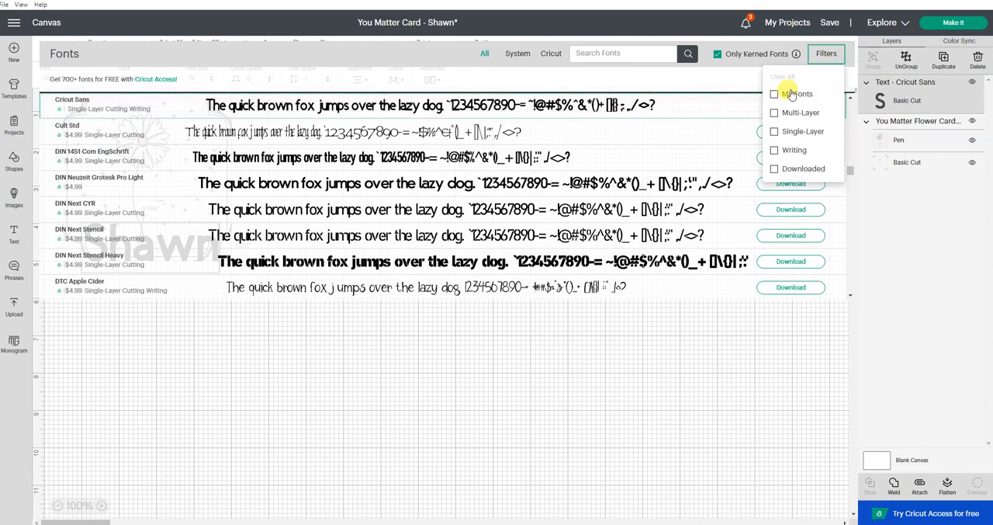
left_click(774, 150)
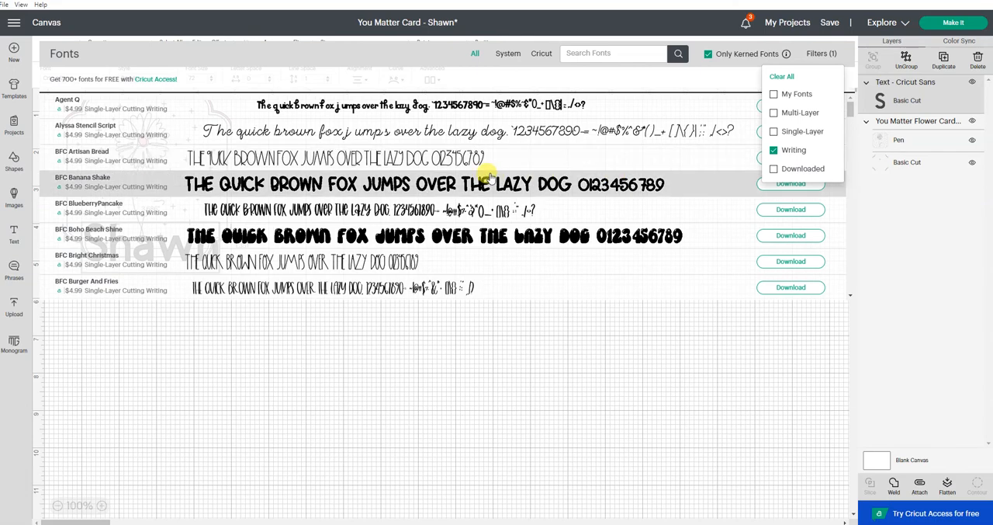
left_click(450, 160)
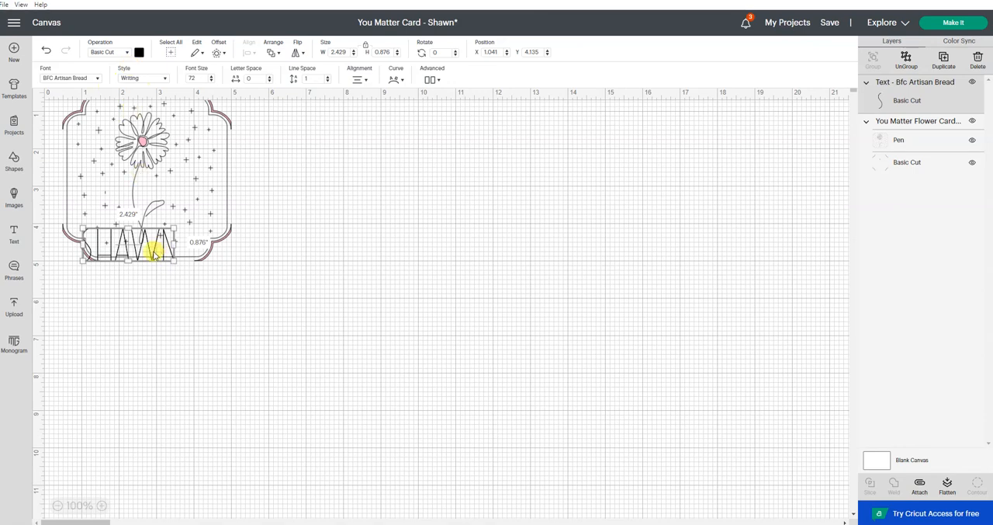
Move the name text beside the flower stem above the leaf and scale it to about 1.33 by 0.48 inches
left_click_drag(154, 254, 177, 194)
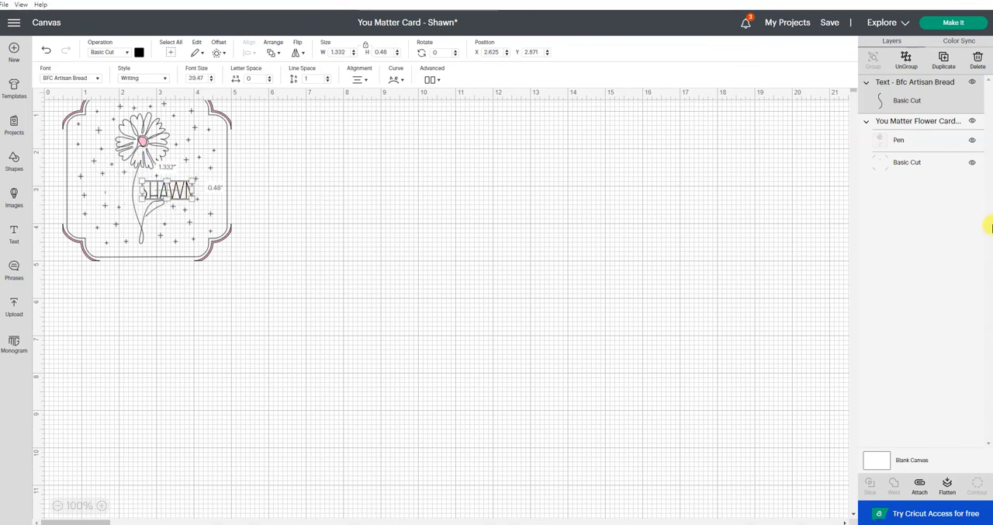
Select the name text layer together with the card's Pen layer
left_click(928, 142)
left_click(932, 107)
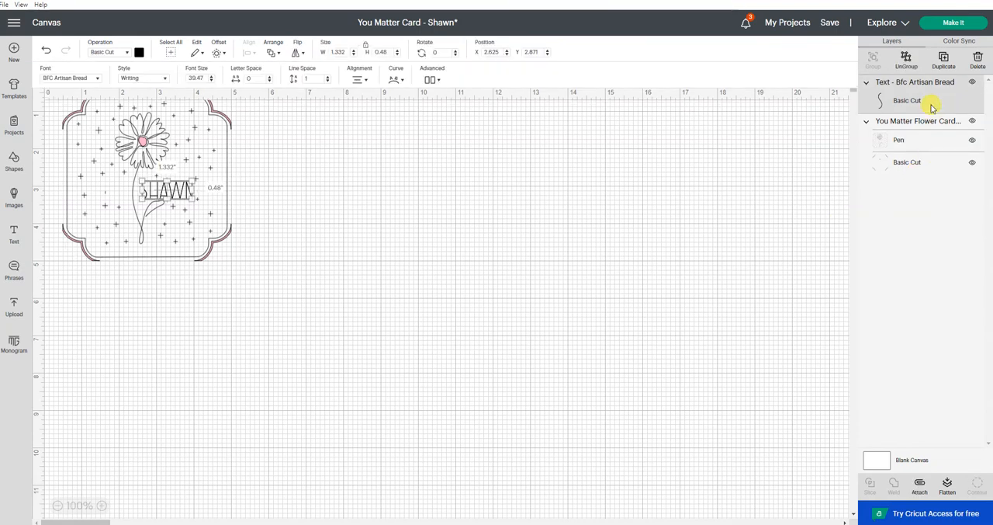
left_click(923, 142, "shift")
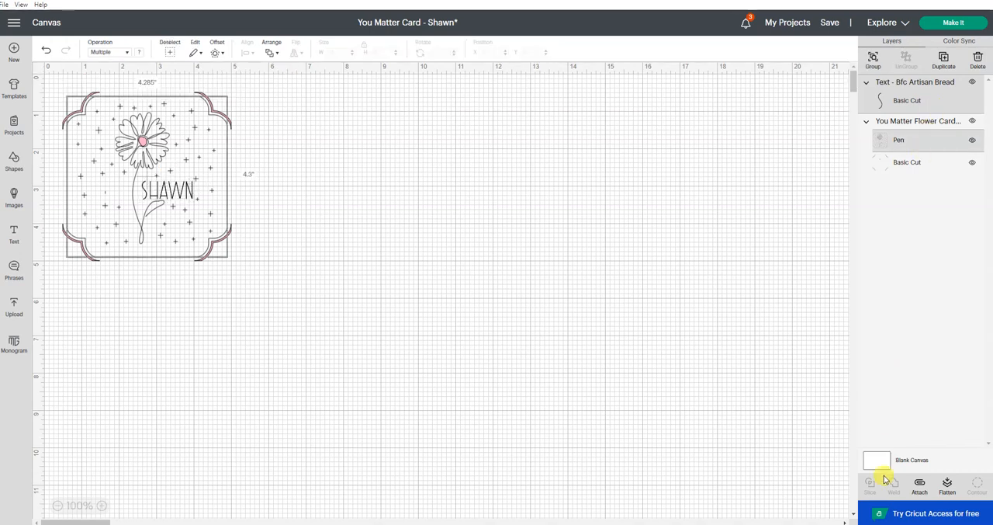